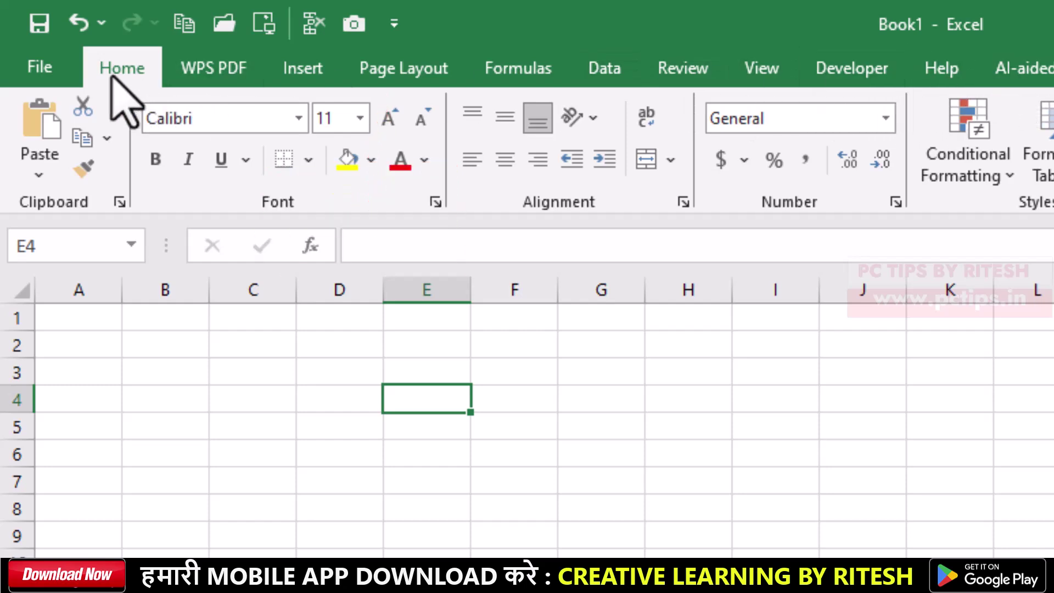
# Browse the Insert and Page Layout ribbon tabs, then return to the Home tab.
pyautogui.click(309, 68)
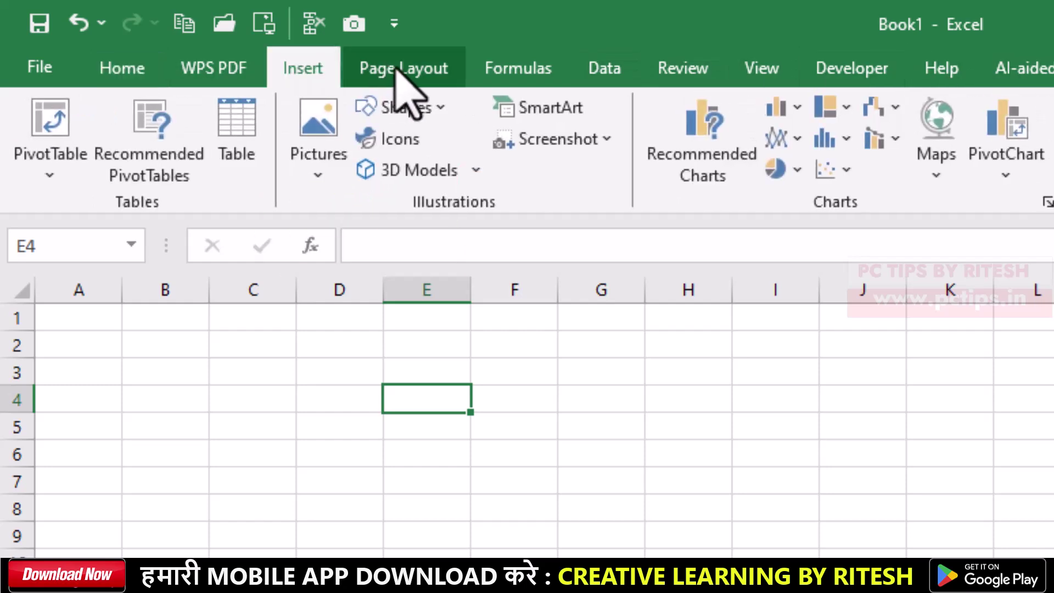
pyautogui.click(399, 67)
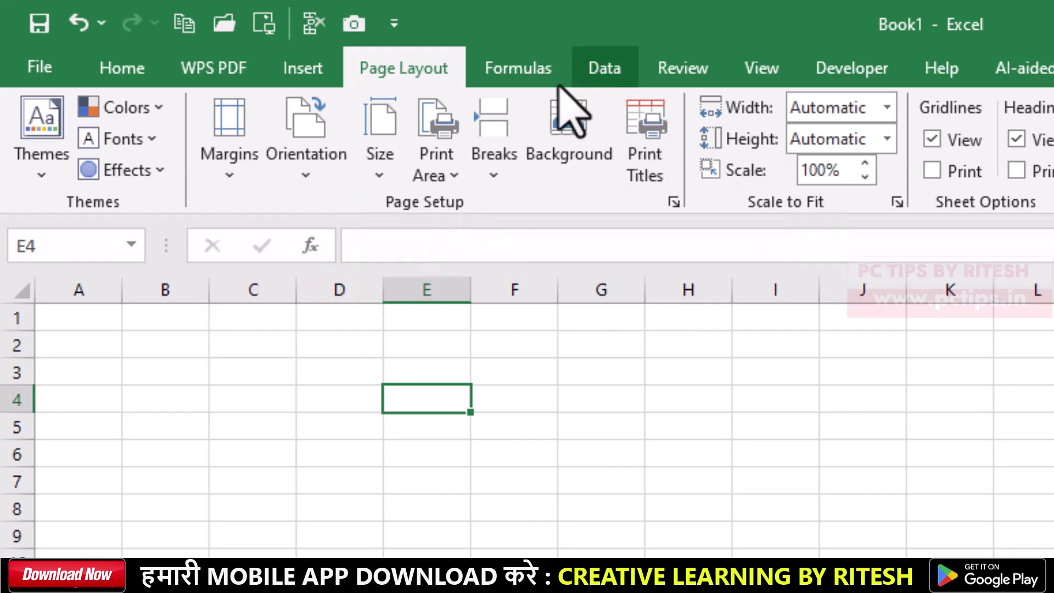
pyautogui.click(127, 70)
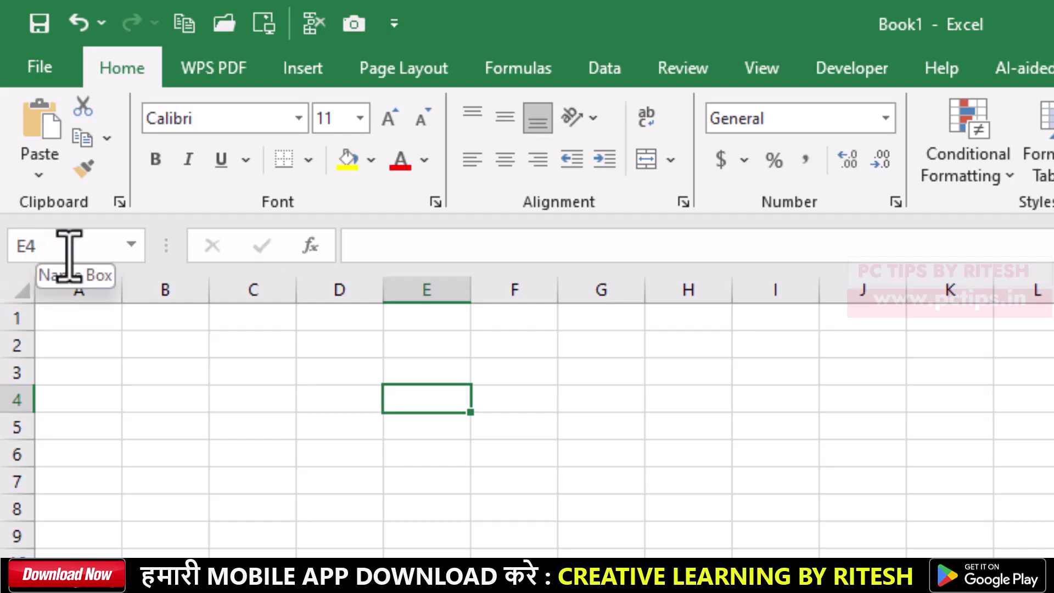
# Select cells I3, D2 and E4 in turn, then start editing E4 in the formula bar.
pyautogui.click(815, 365)
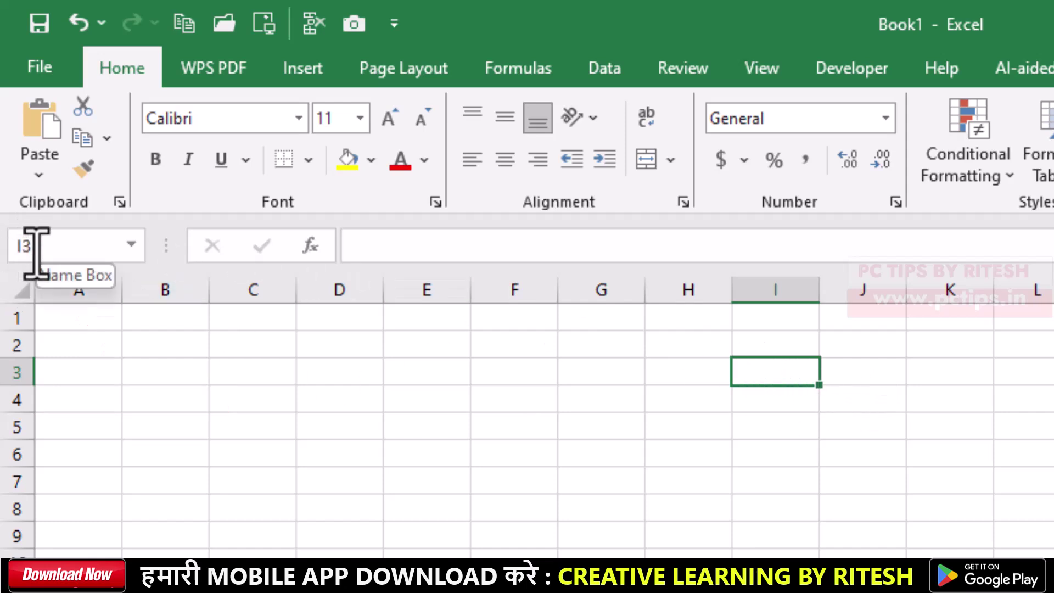
pyautogui.click(312, 346)
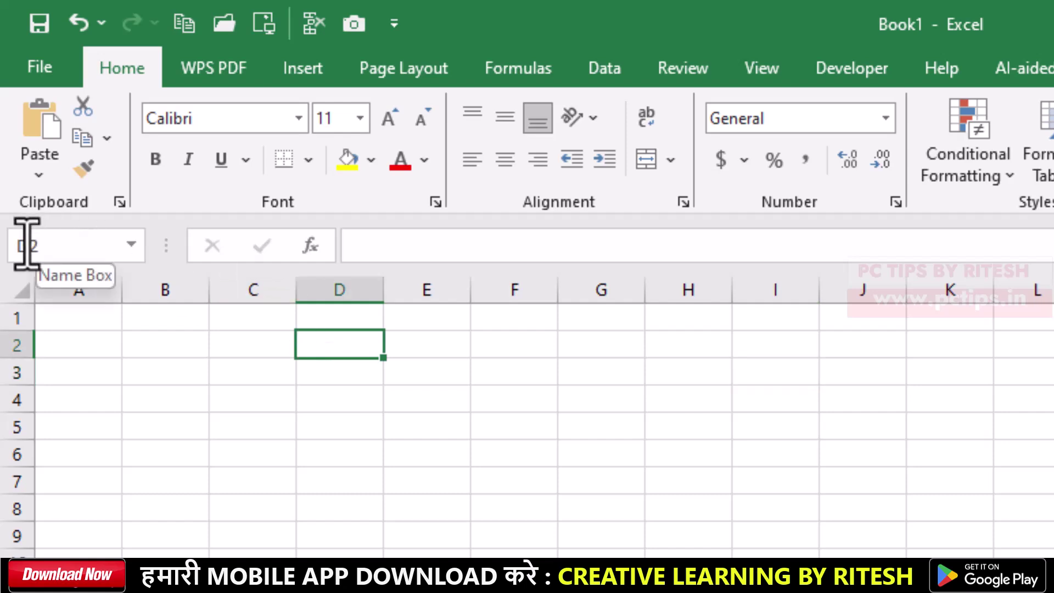
pyautogui.click(452, 404)
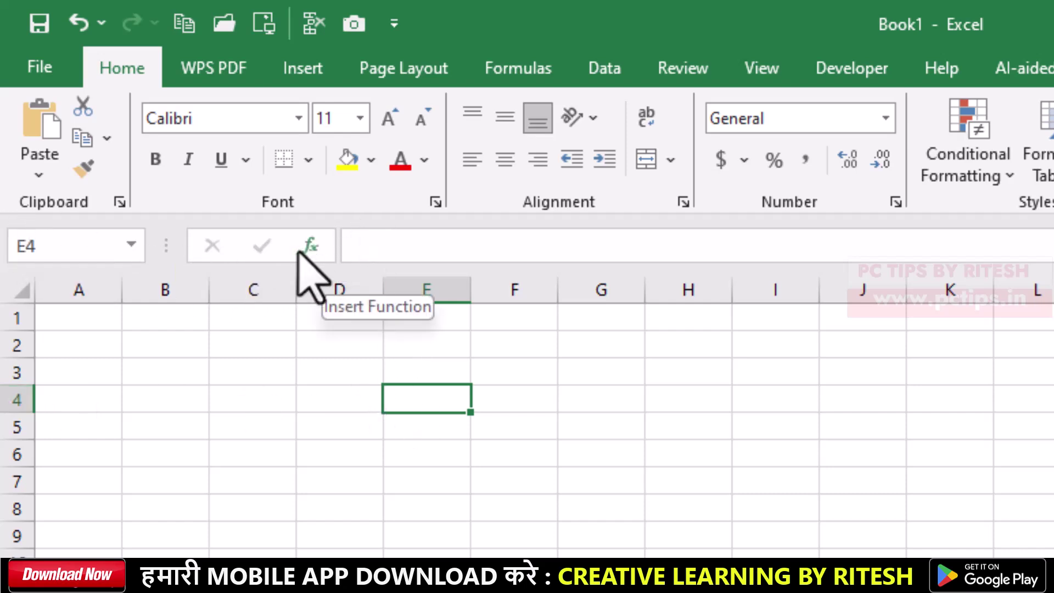
pyautogui.click(374, 250)
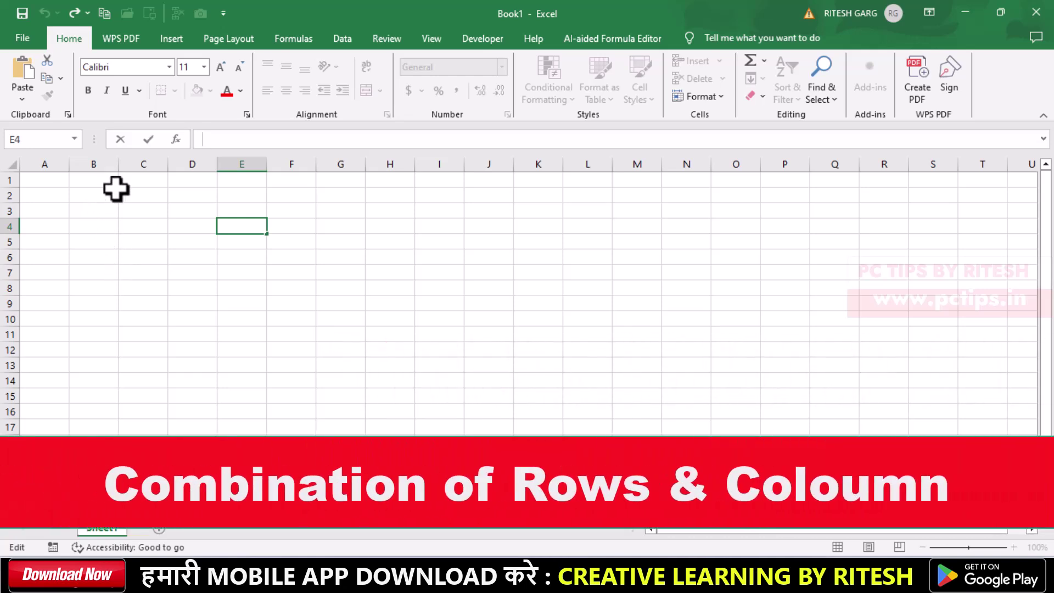
# Cancel the edit without changes, move to F2, then select all of row 4 and column F.
pyautogui.press('Escape')
pyautogui.press('Right')
pyautogui.press('Up')
pyautogui.press('Up')
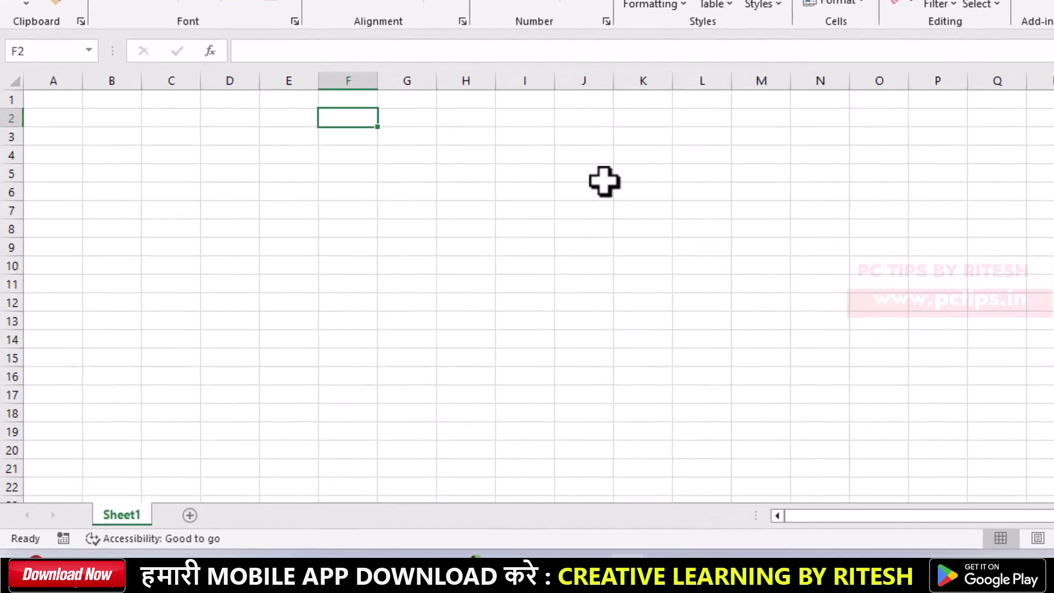
pyautogui.click(13, 150)
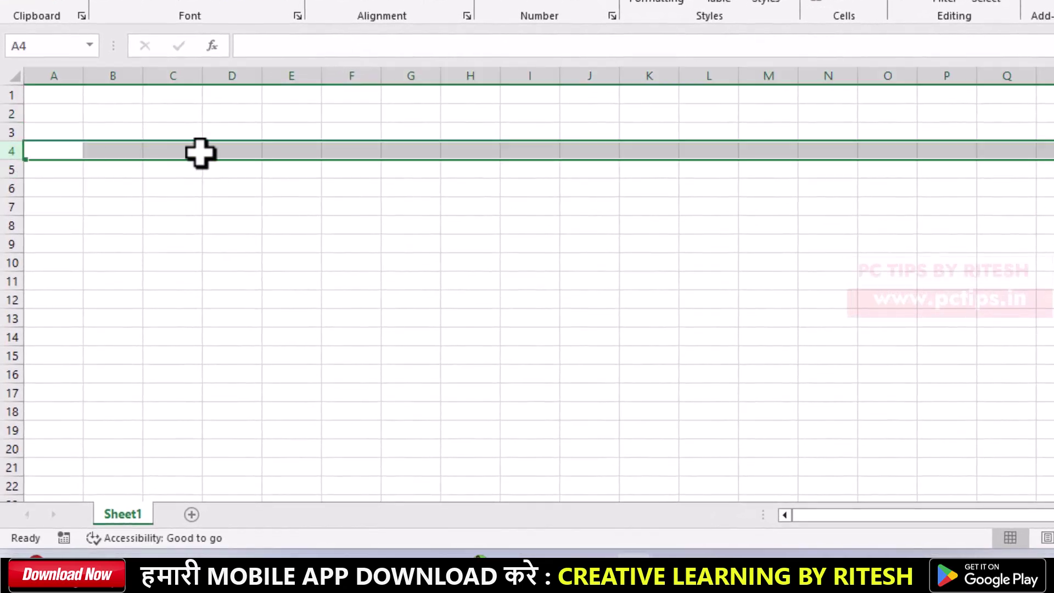
pyautogui.click(350, 75)
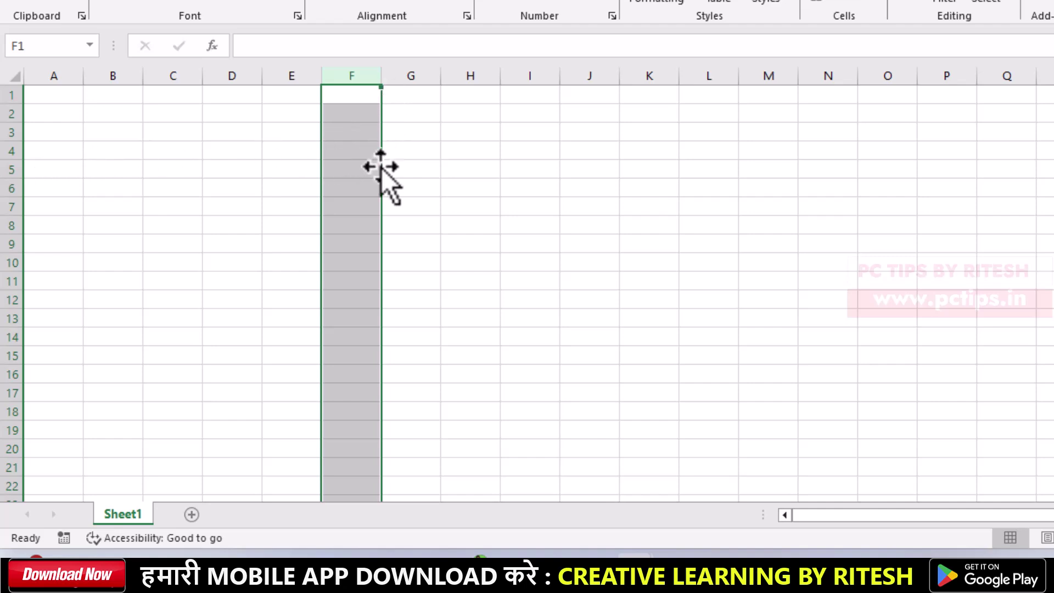
# Select cells G5, E4, C4, H4 and C3 one after another.
pyautogui.click(438, 167)
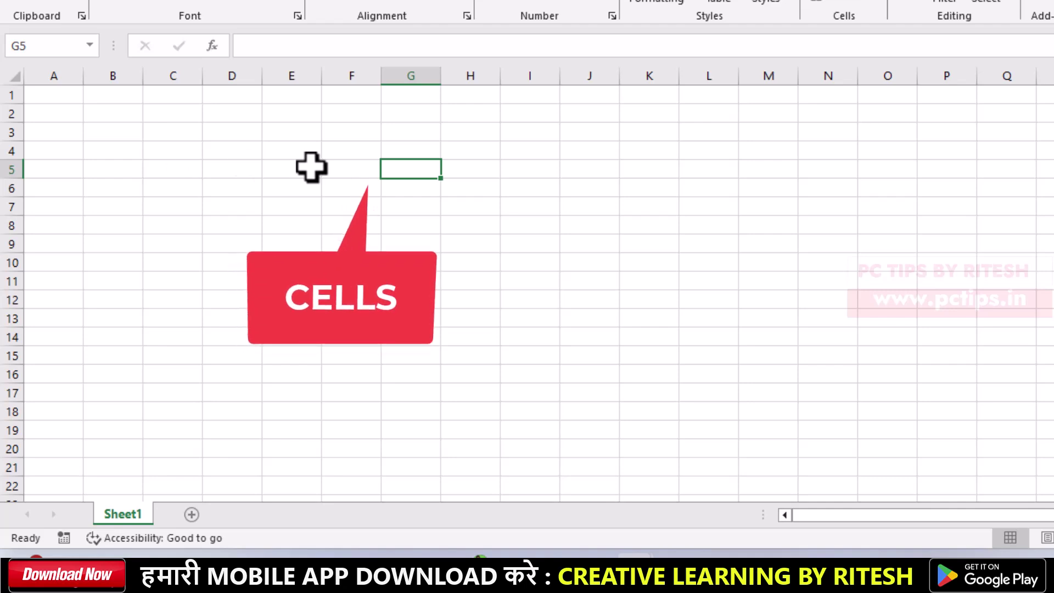
pyautogui.click(288, 149)
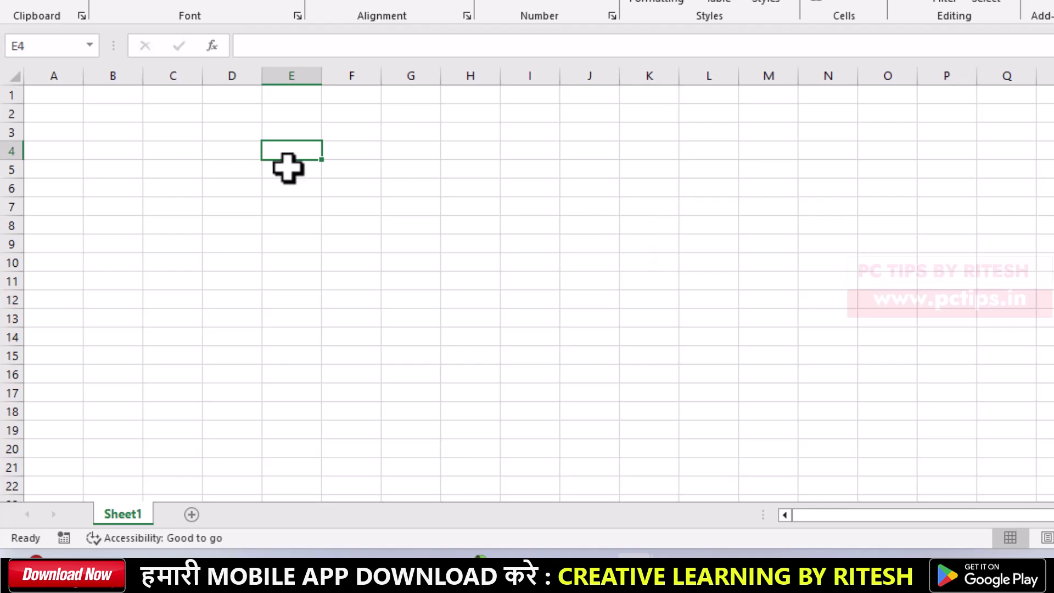
pyautogui.click(173, 157)
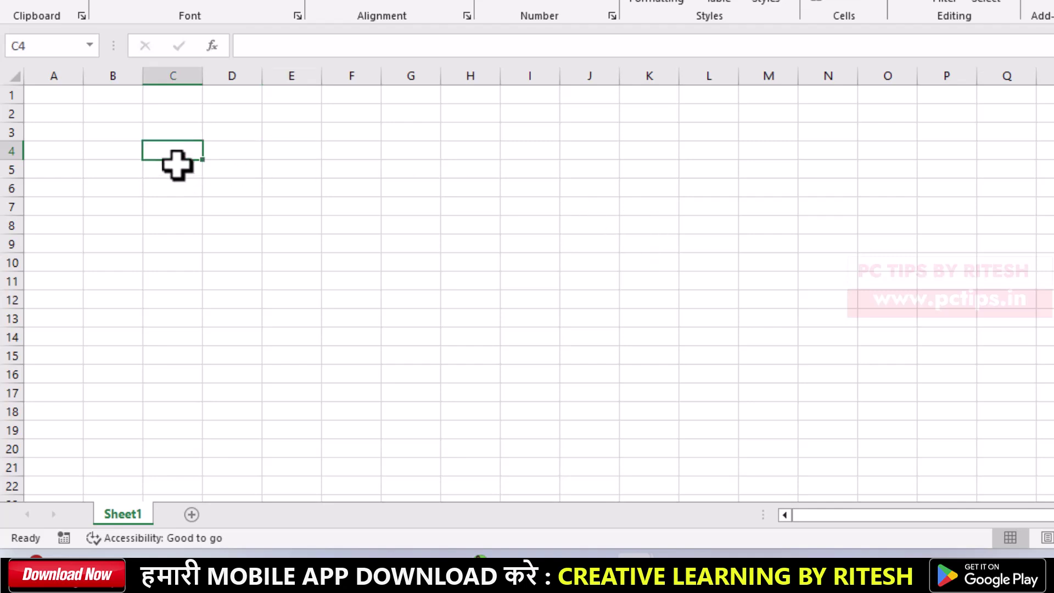
pyautogui.click(456, 153)
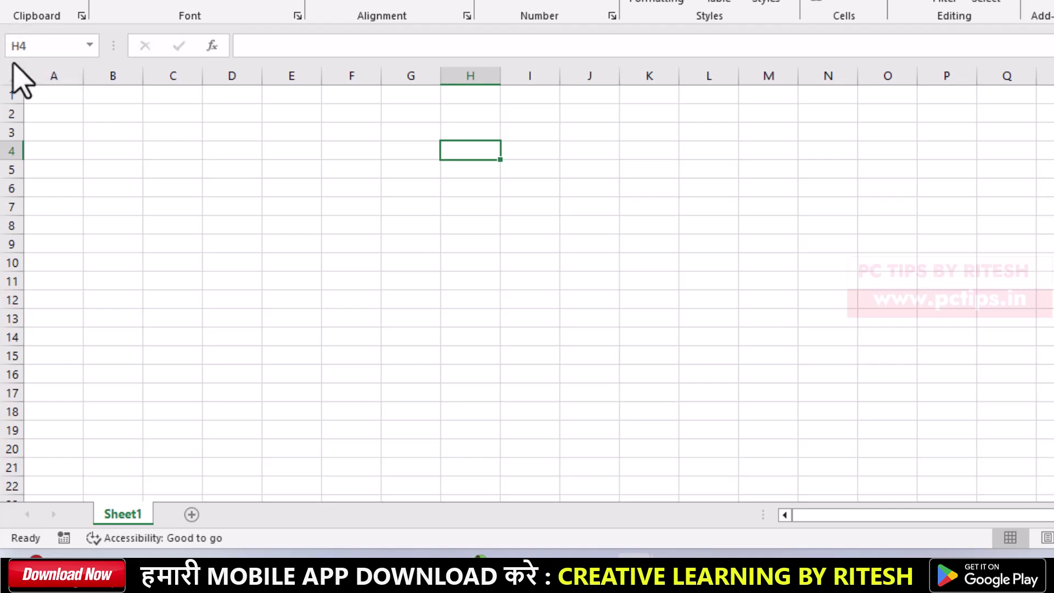
pyautogui.click(170, 140)
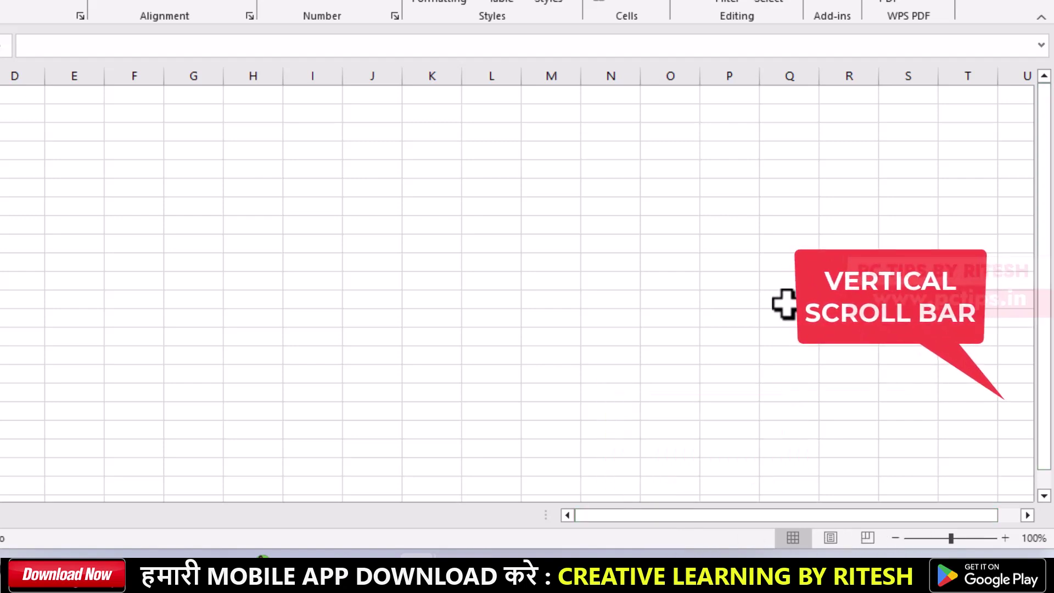
# Select a cell in column Q and drag the status-bar zoom slider to 214%.
pyautogui.click(782, 300)
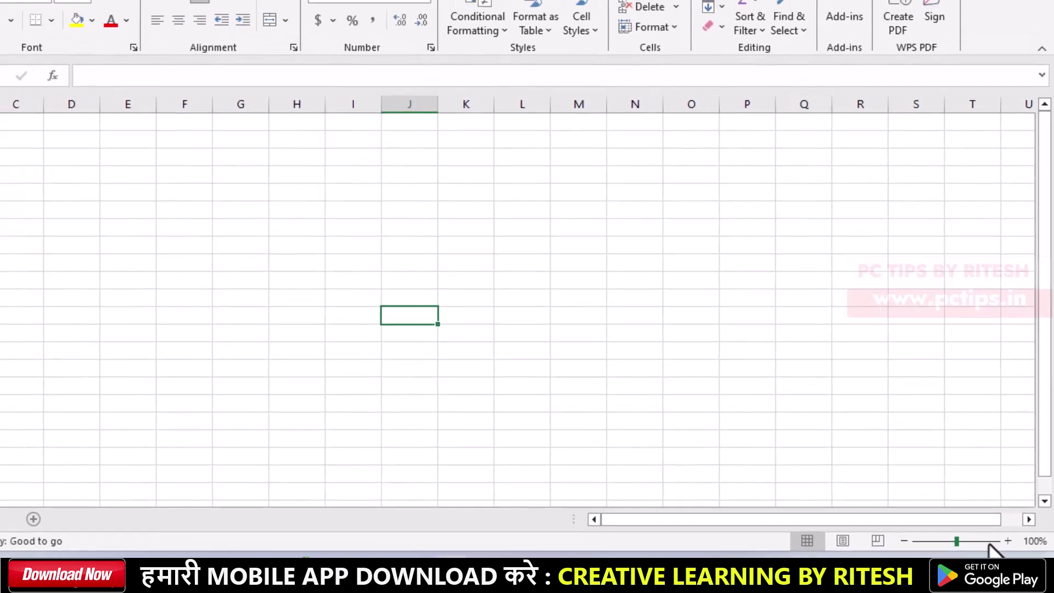
pyautogui.moveTo(967, 547); pyautogui.dragTo(982, 548)
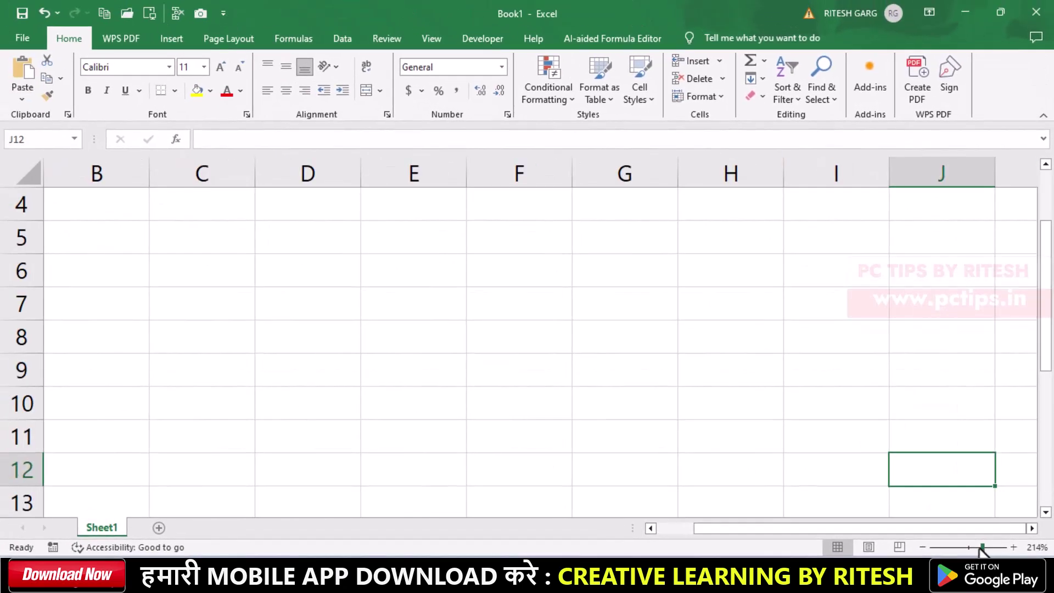